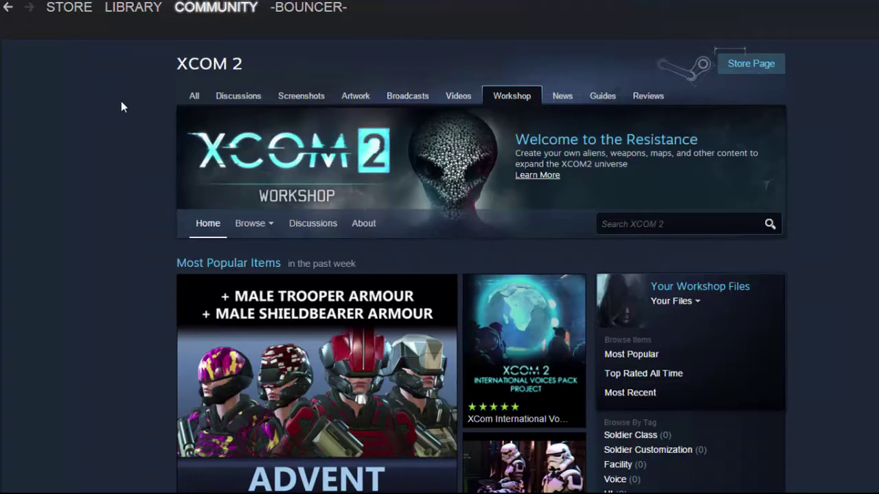
Show the XCOM 2 page in the Steam library.
click(124, 8)
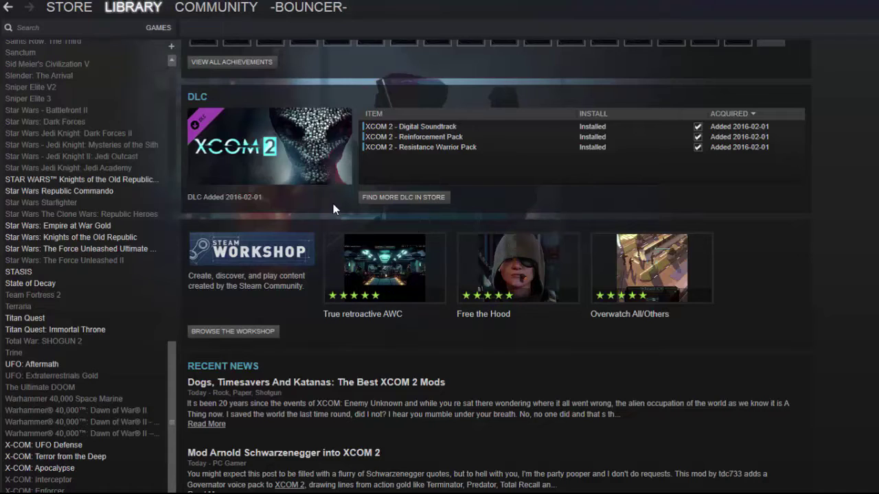
Filter the Steam library to Tools and select XCOM 2 Development Tools, bringing up its context menu.
click(148, 28)
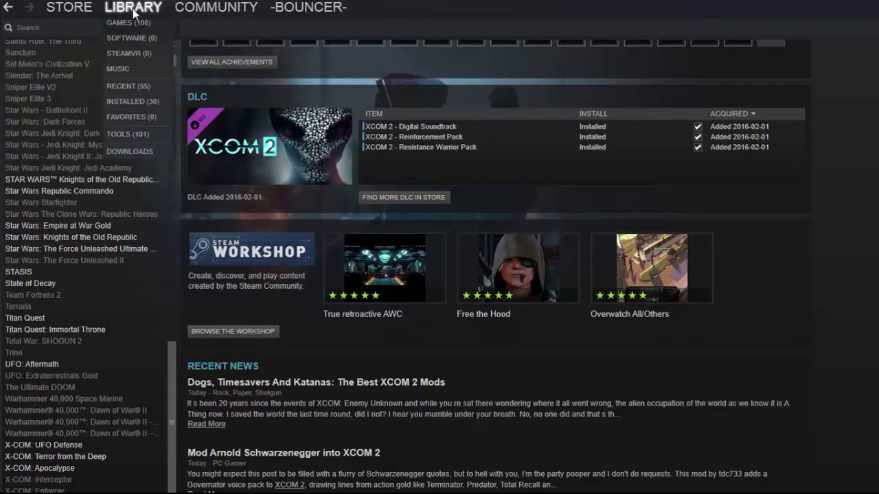
click(143, 130)
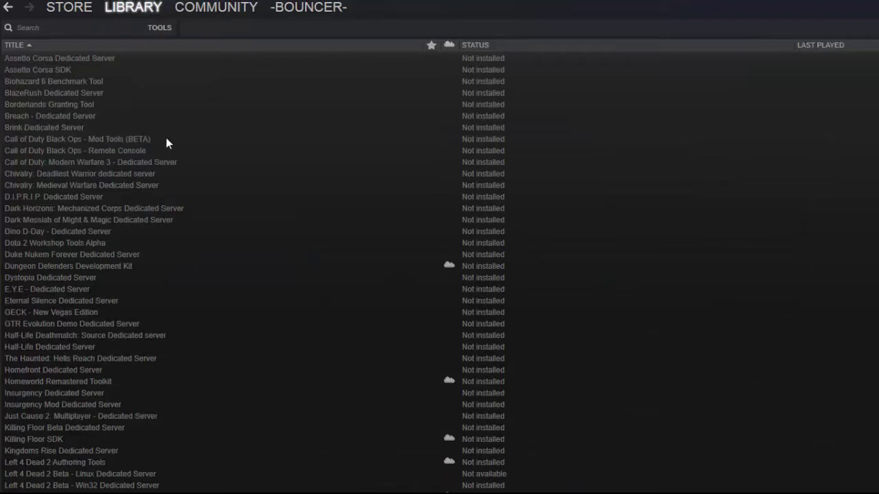
scroll(451, 192, down, 5)
scroll(440, 204, down, 4)
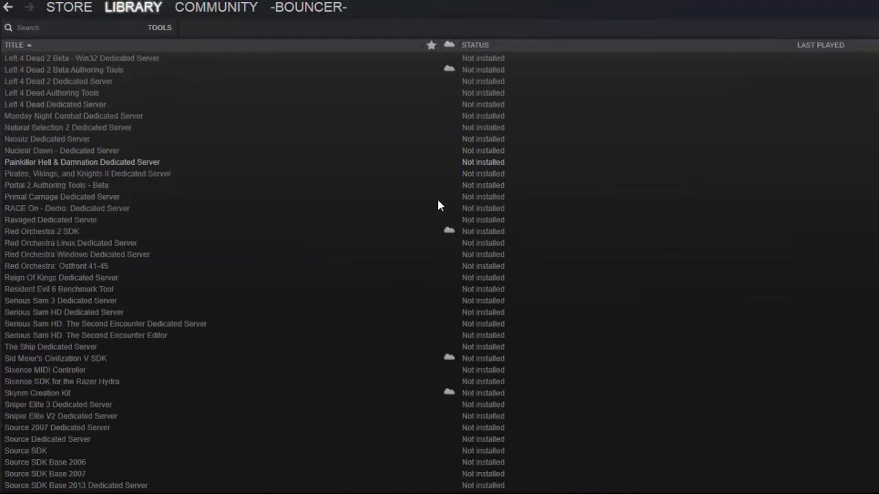
scroll(432, 202, down, 4)
click(82, 480)
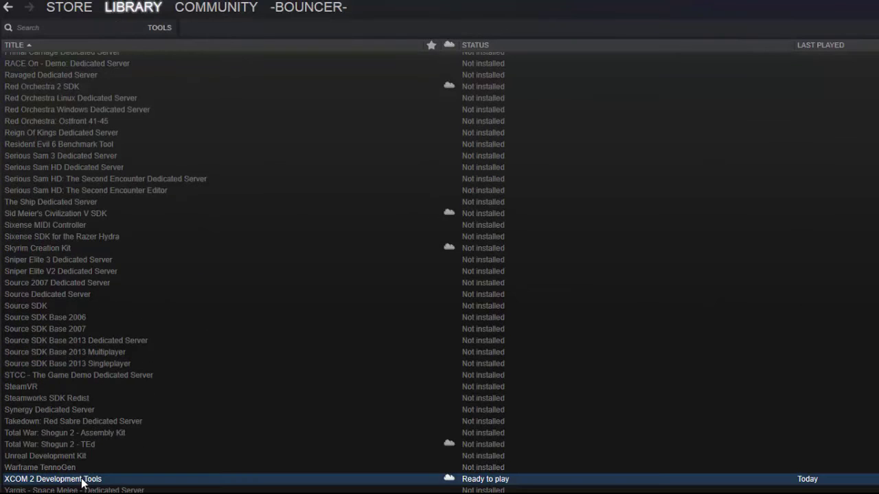
right_click(83, 482)
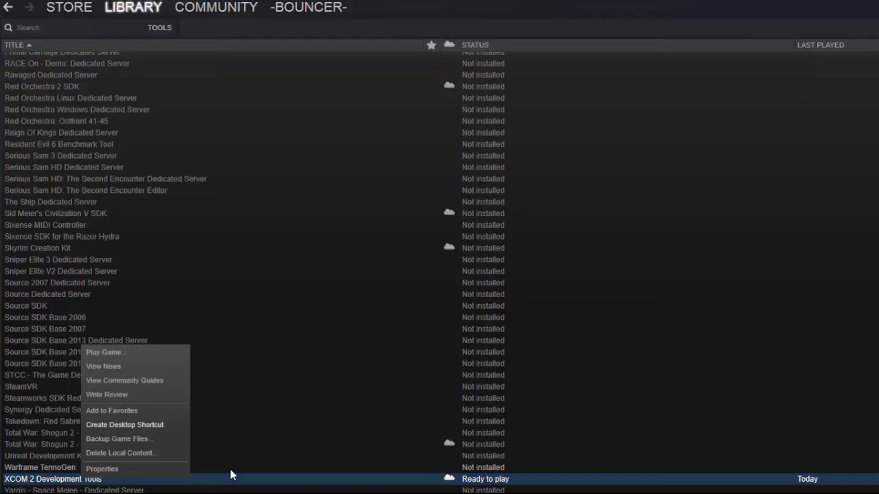
Inspect the UE3Redist and vs_isoshell installers in the SDK's Binaries\Redist folder.
click(72, 482)
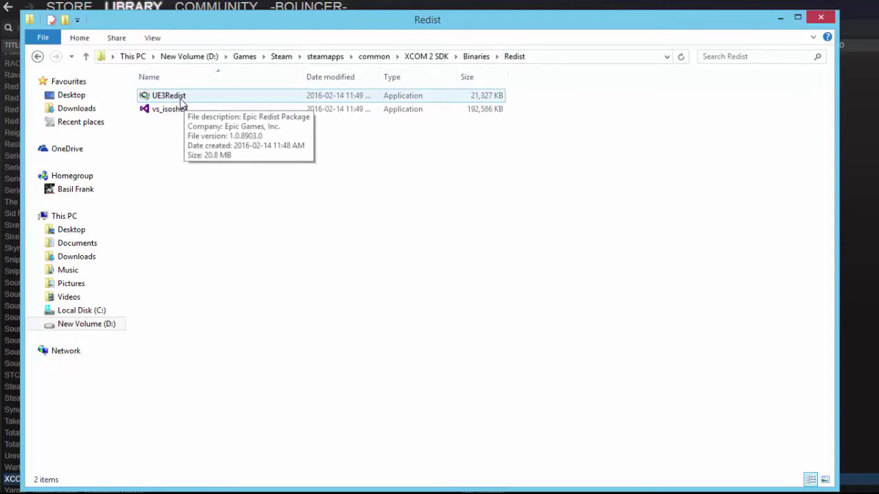
click(213, 101)
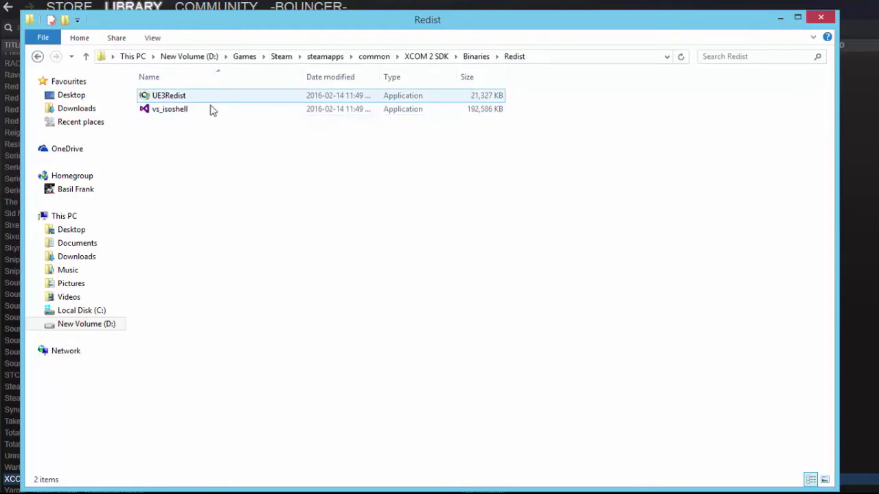
click(209, 112)
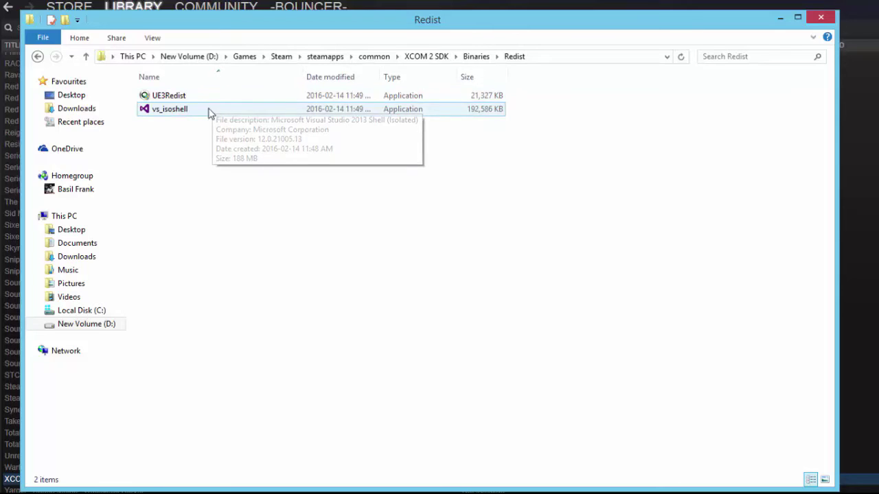
click(206, 96)
click(206, 110)
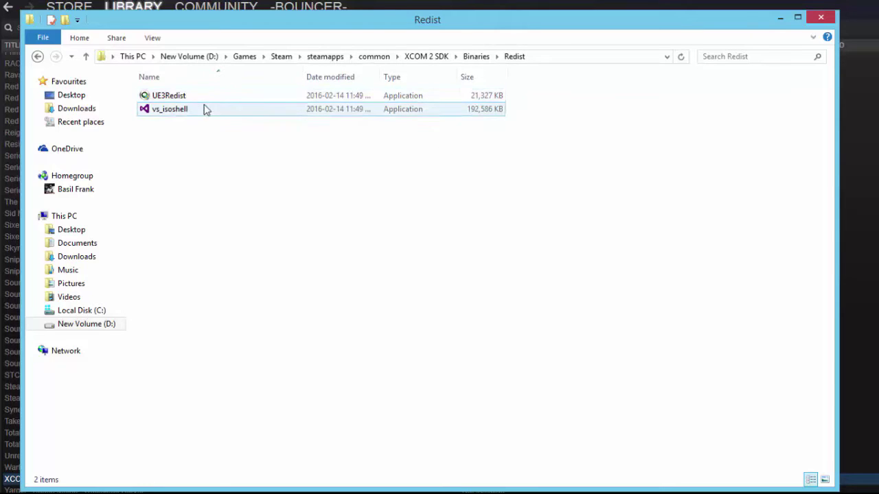
key(Up)
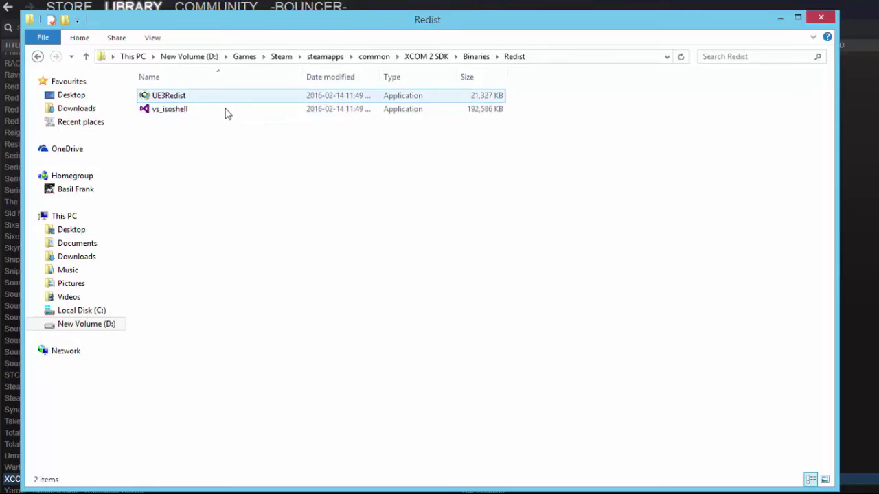
click(206, 109)
Launch XCOM 2 Development Tools from Steam to bring up ModBuddy's start page.
click(192, 134)
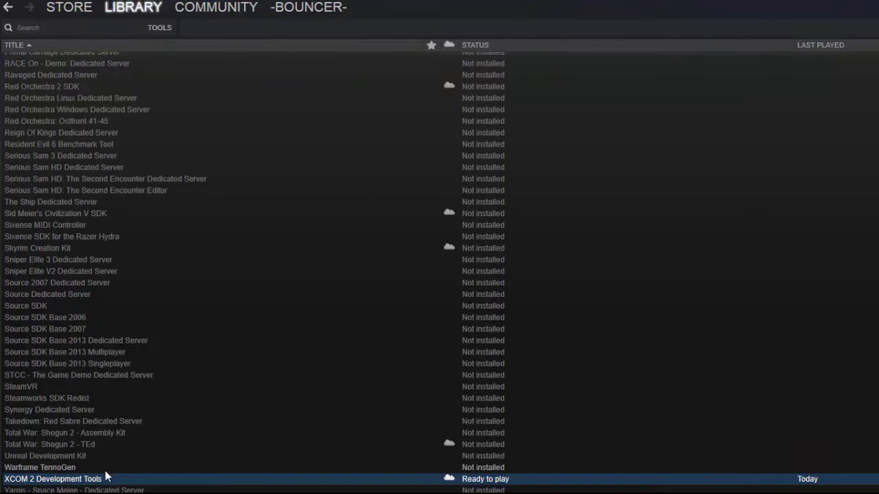
right_click(102, 479)
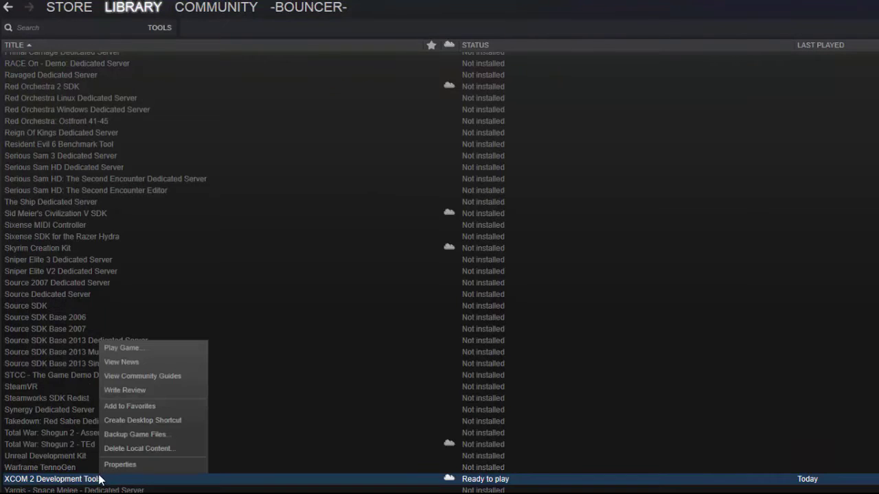
click(134, 348)
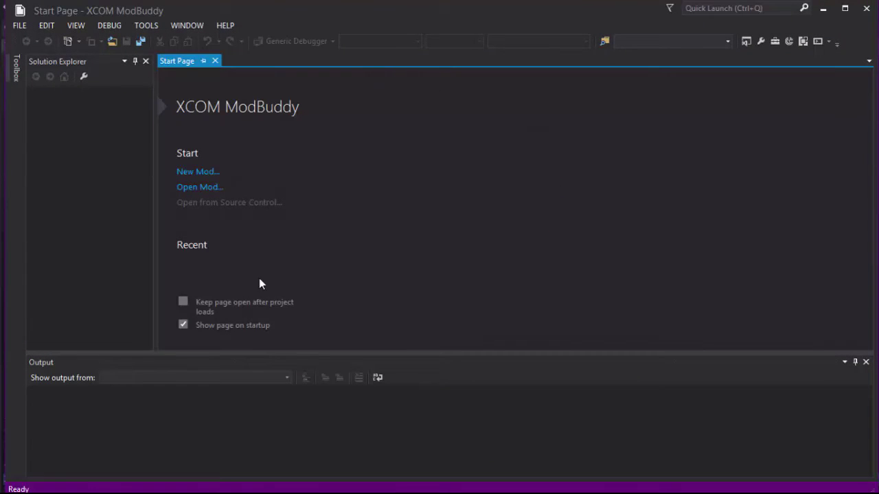
Under Projects and Solutions > Build and Run, set MSBuild output and log verbosity to Normal and confirm.
click(147, 26)
click(169, 163)
scroll(328, 259, down, 1)
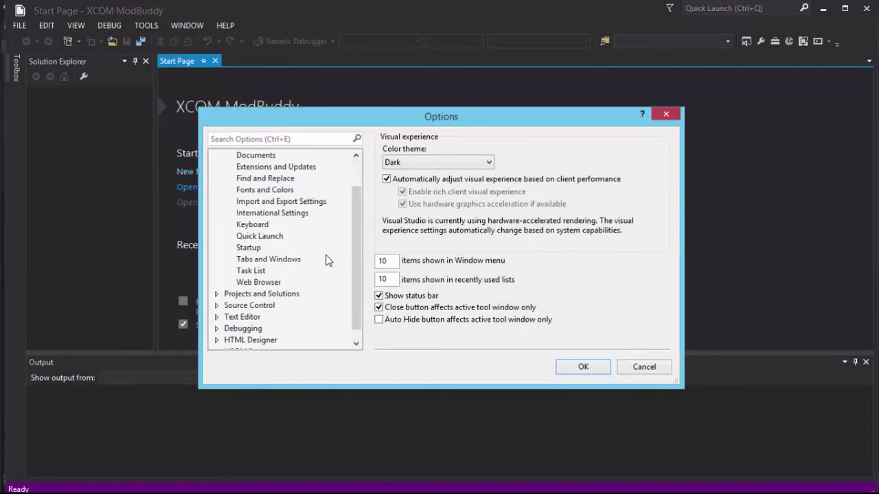
click(217, 295)
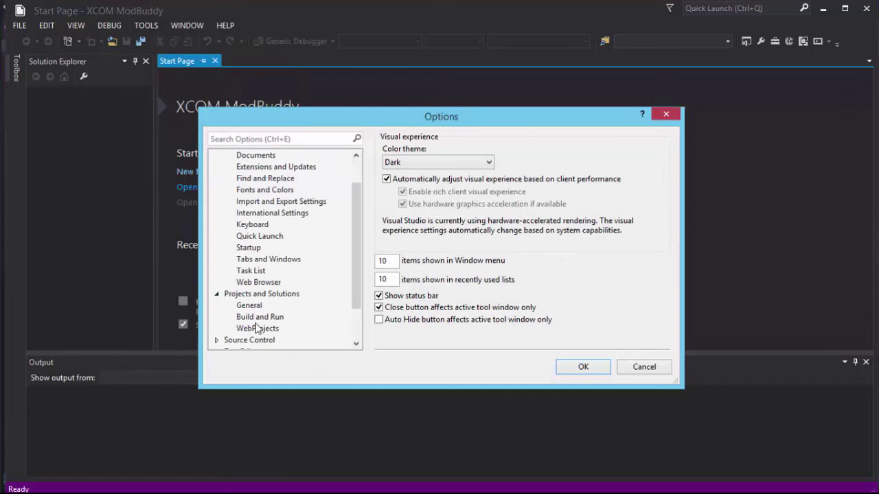
click(260, 319)
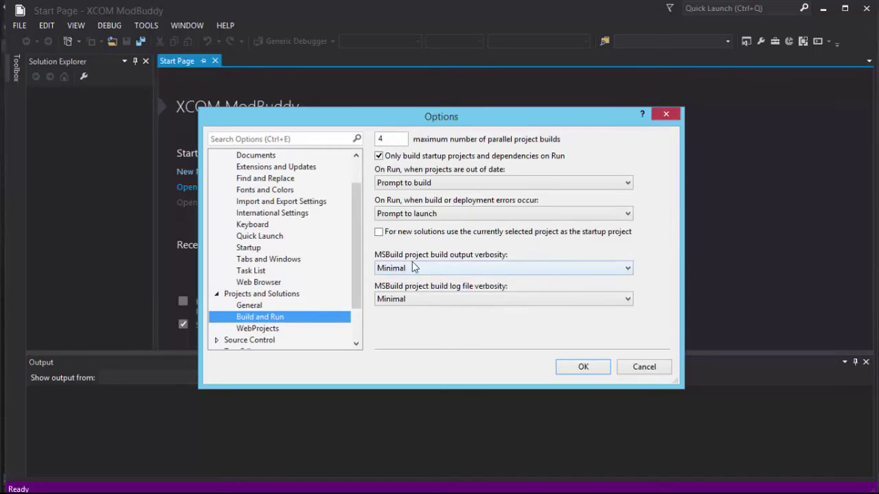
click(510, 268)
click(453, 298)
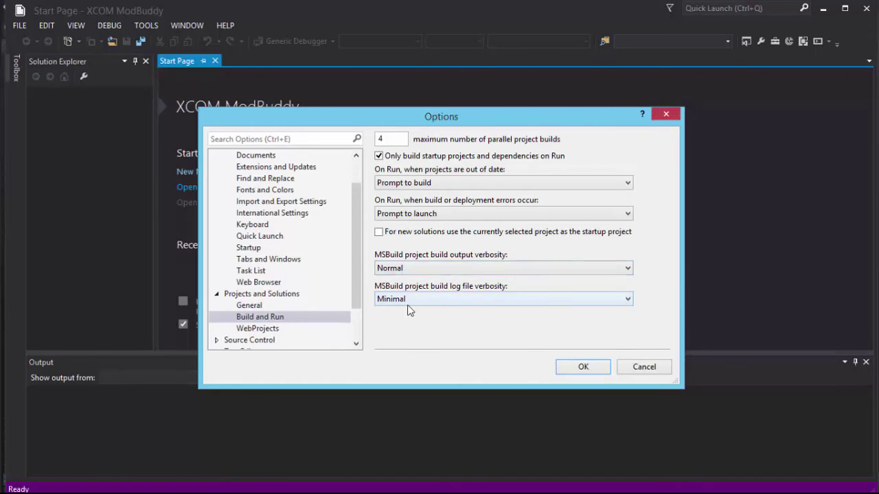
click(453, 300)
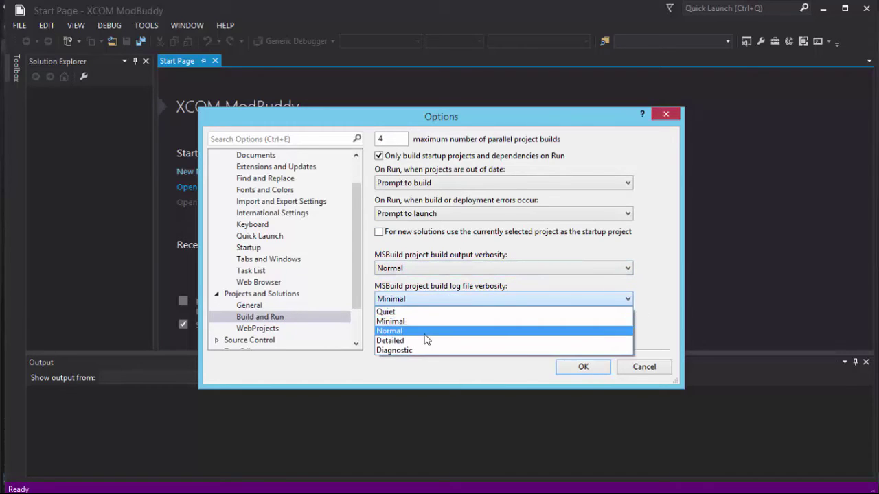
click(424, 331)
drag(353, 279, 357, 317)
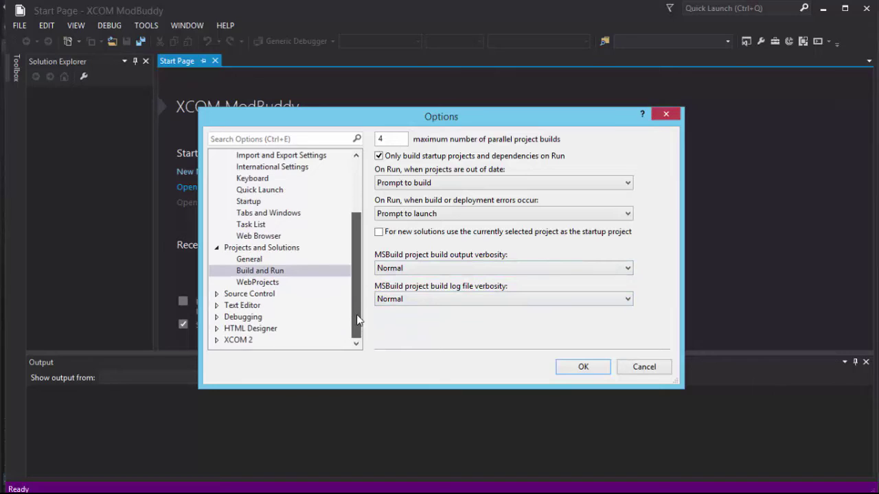
click(570, 366)
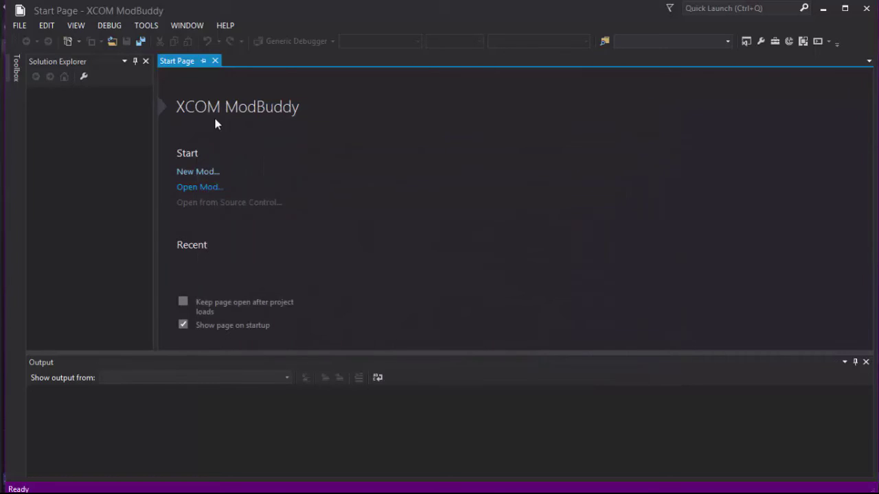
Show the XCOM 2 General path settings in ModBuddy's Options.
click(146, 25)
click(180, 177)
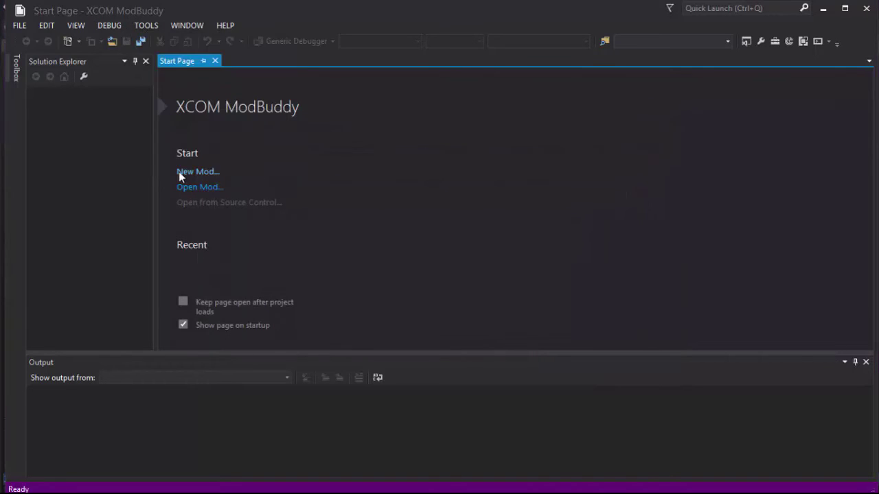
click(216, 260)
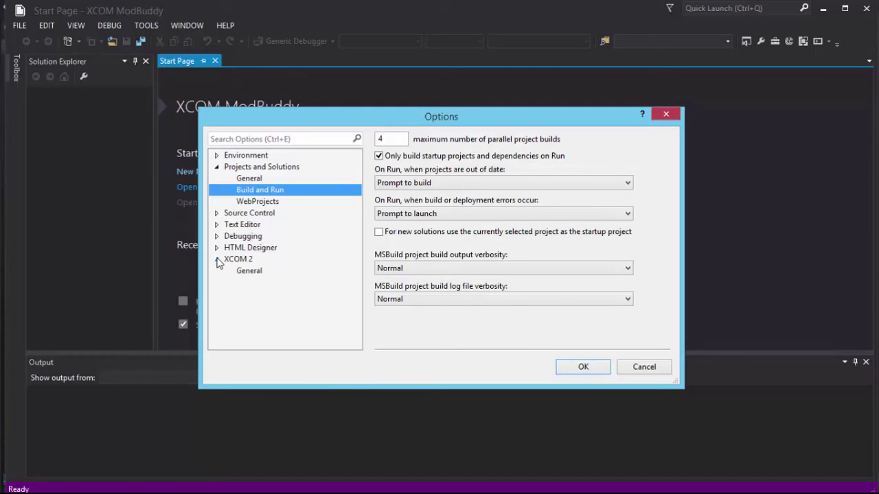
click(247, 273)
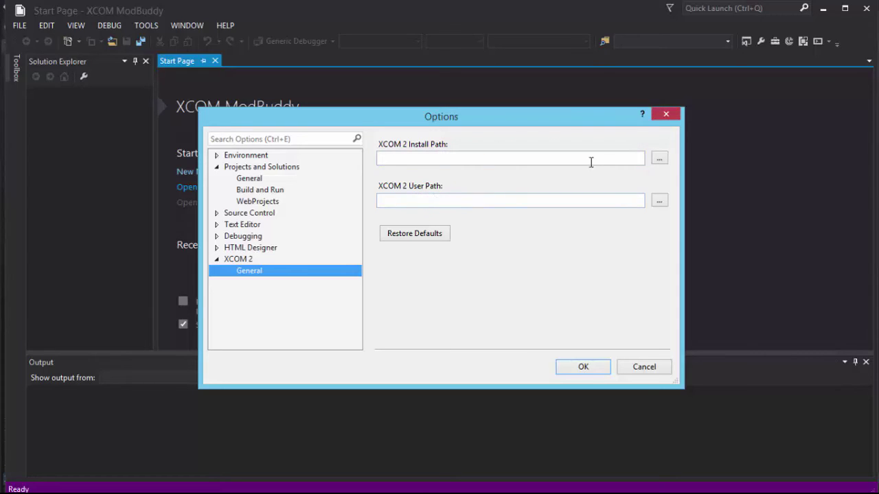
Set Install Path to C:\Games\Steam\steamapps\common\XCOM 2\XComGame.
click(659, 159)
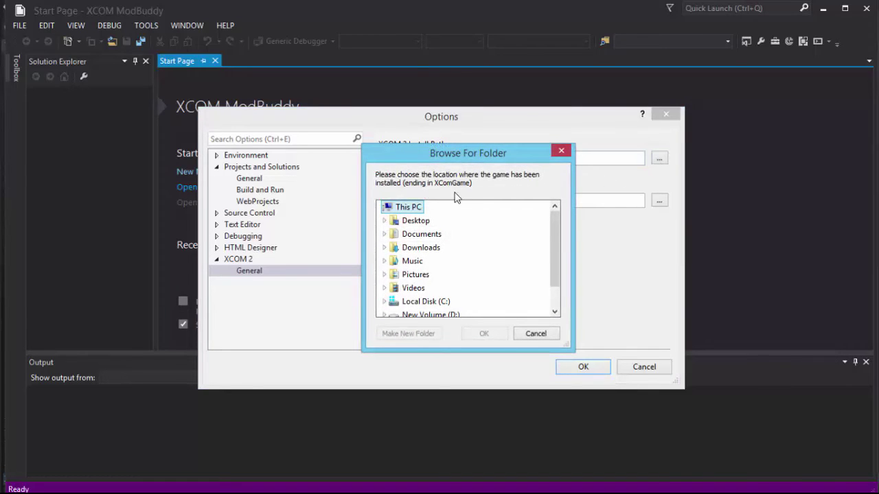
double_click(418, 302)
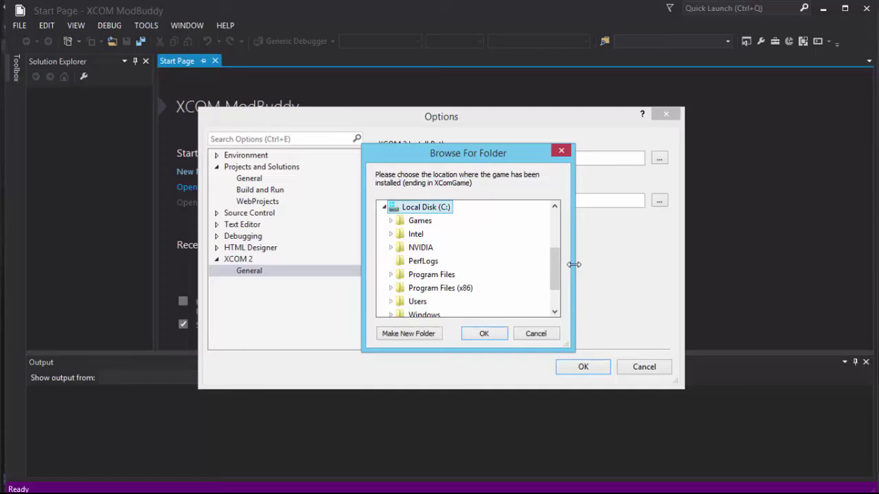
double_click(420, 222)
double_click(439, 261)
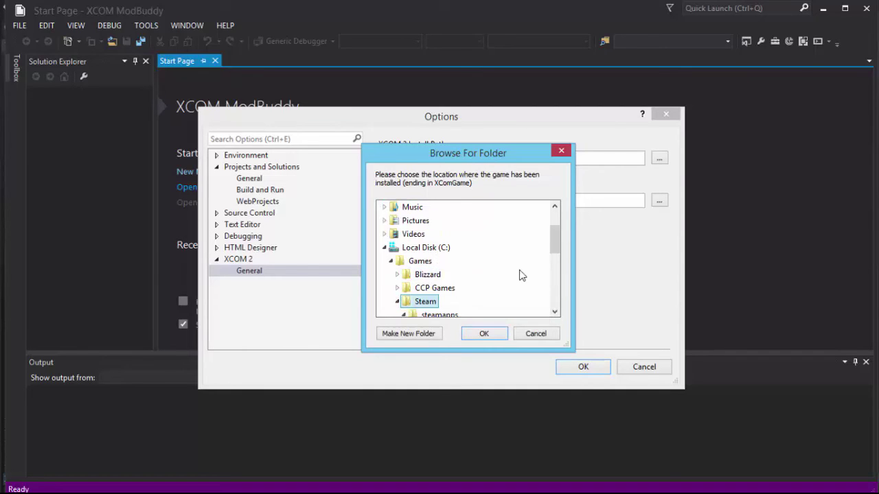
drag(558, 241, 557, 259)
click(481, 251)
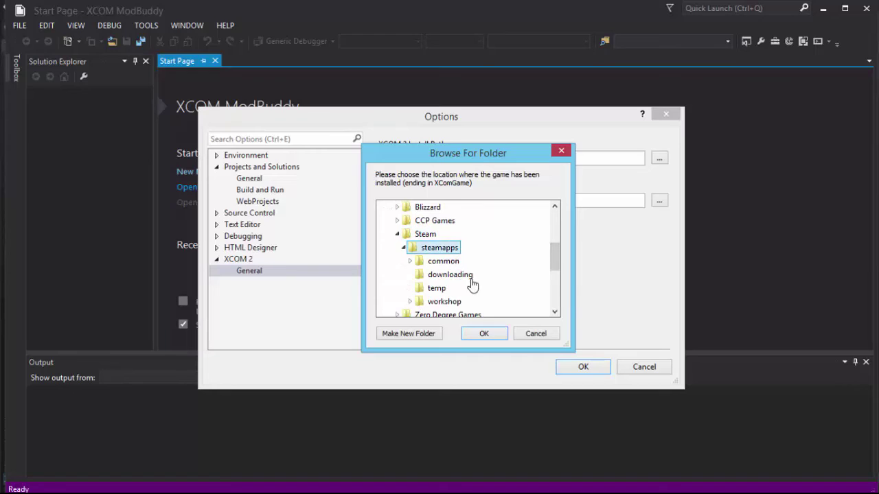
double_click(443, 261)
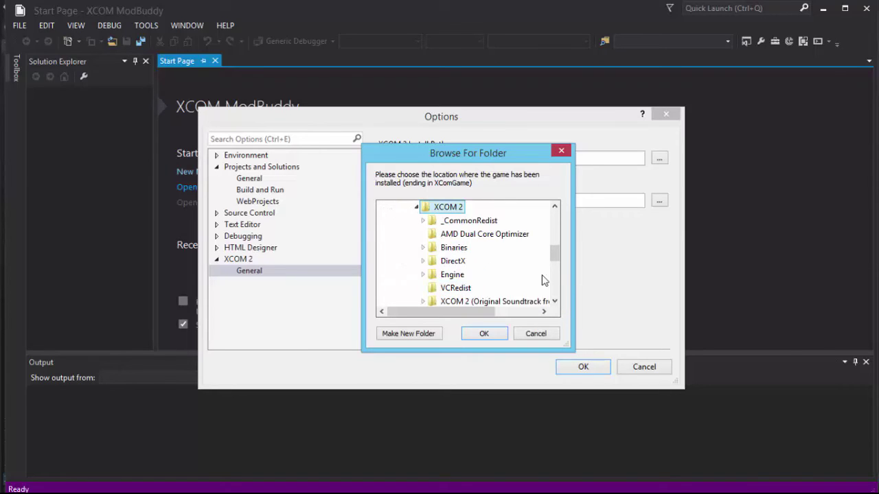
drag(558, 259, 536, 273)
click(474, 275)
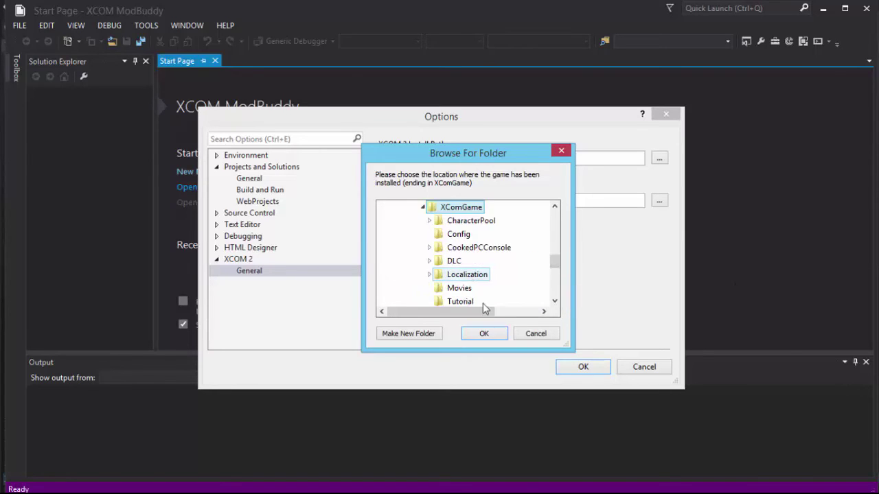
click(486, 333)
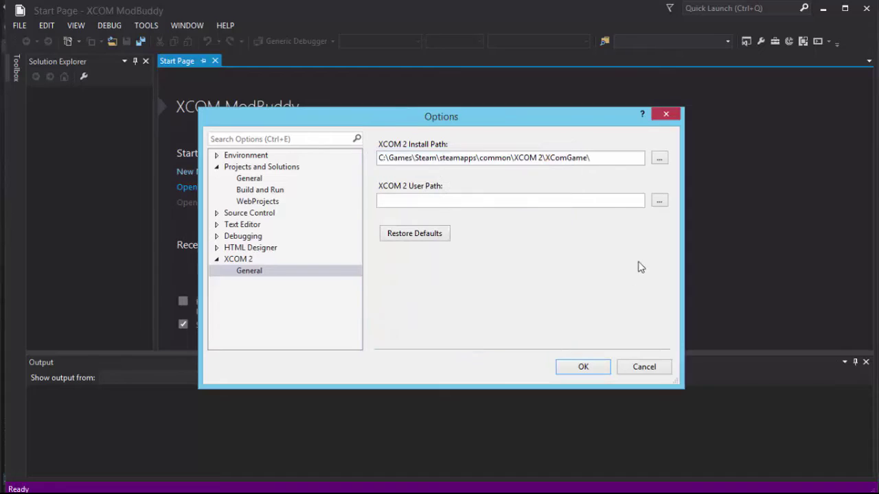
Set User Path to D:\Games\Steam\steamapps\common\XCOM 2 SDK\XComGame.
click(661, 204)
drag(558, 250, 554, 273)
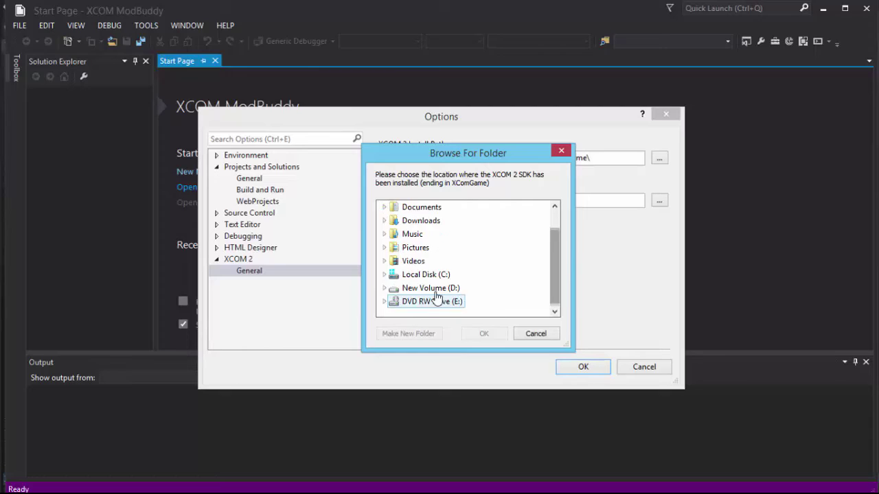
double_click(431, 302)
double_click(439, 301)
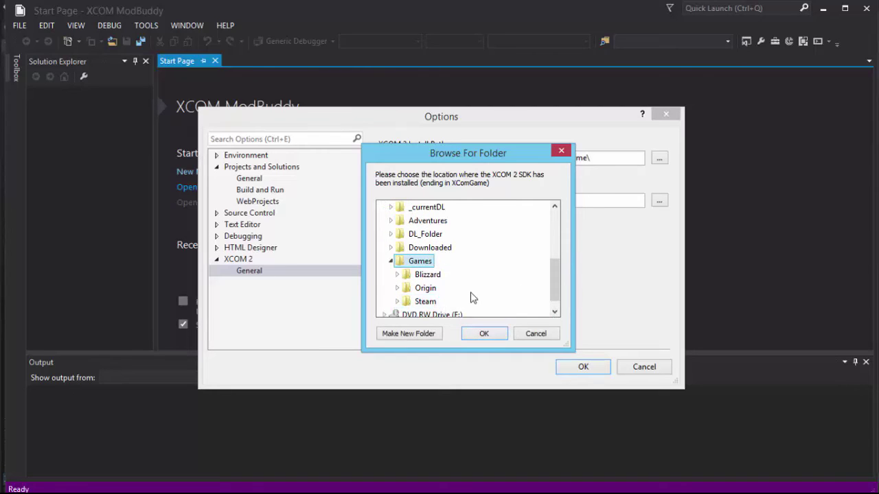
double_click(425, 302)
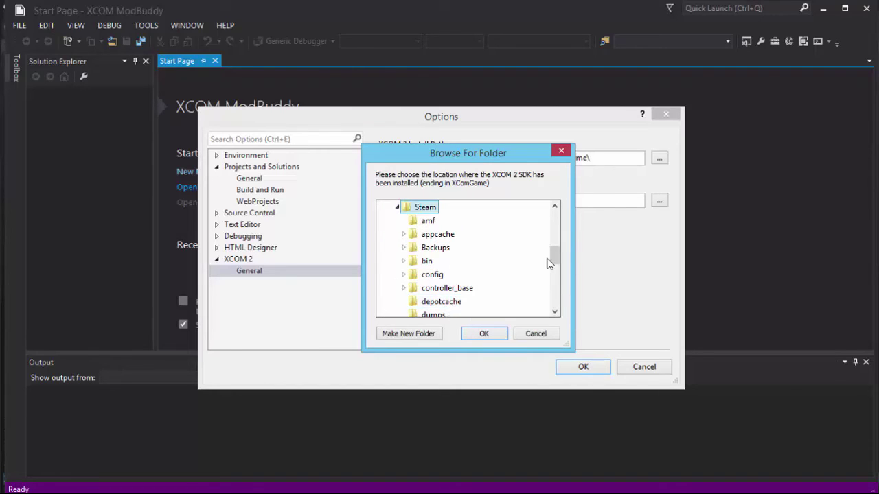
drag(550, 260, 558, 299)
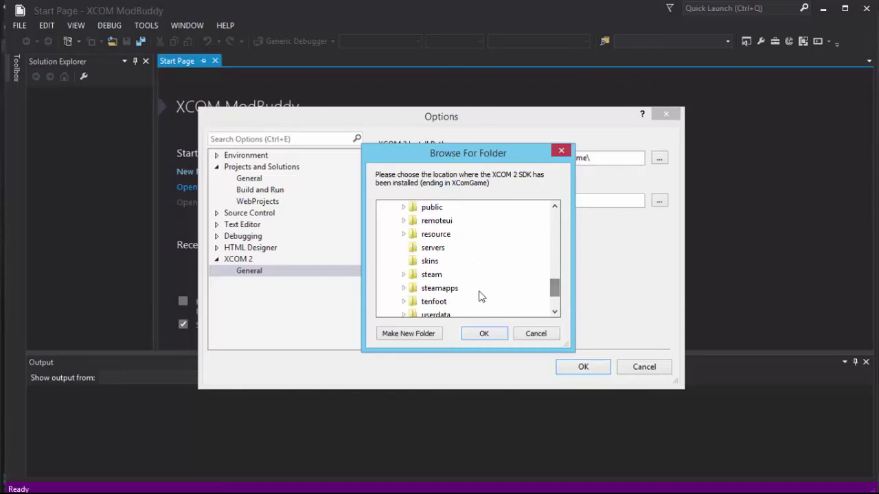
double_click(462, 289)
double_click(469, 250)
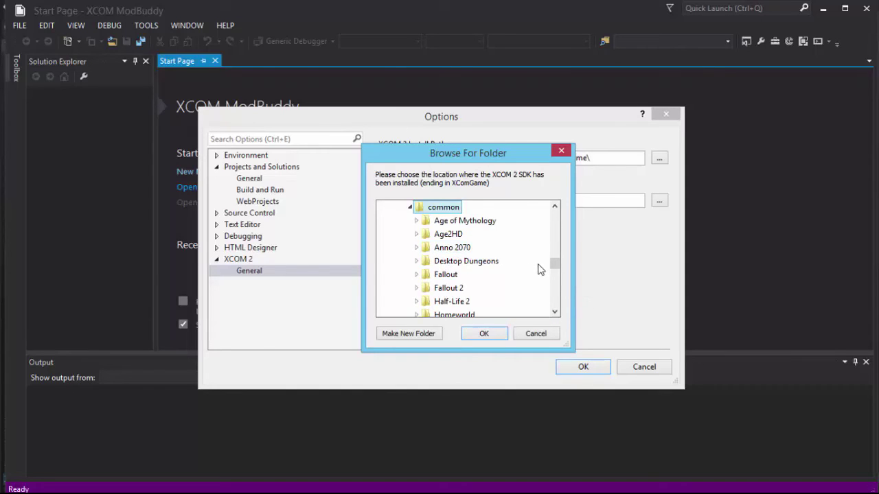
drag(554, 271, 555, 295)
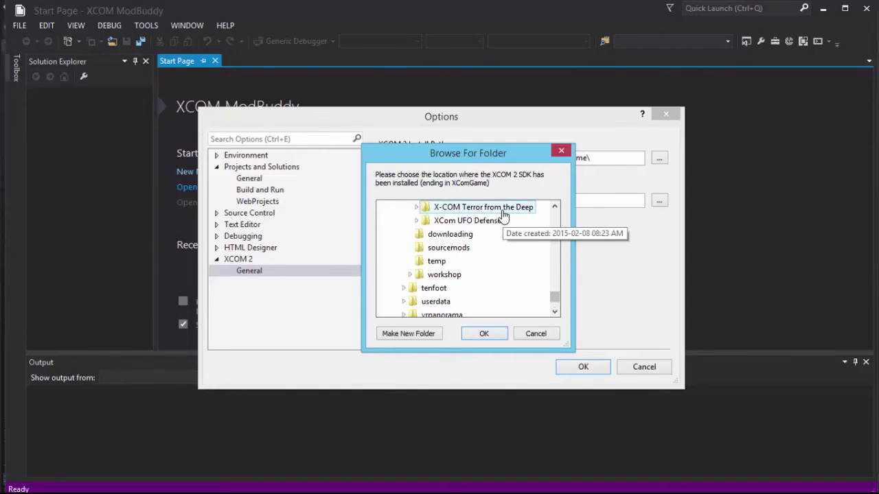
click(554, 206)
click(554, 207)
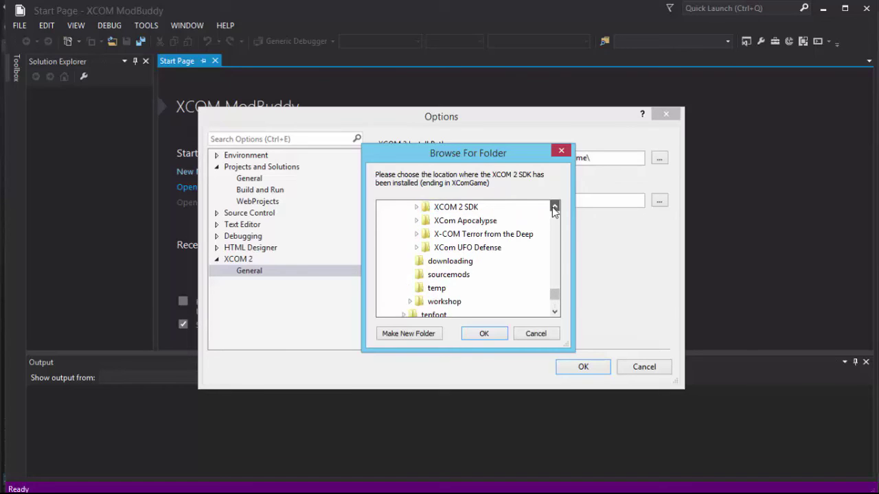
double_click(453, 220)
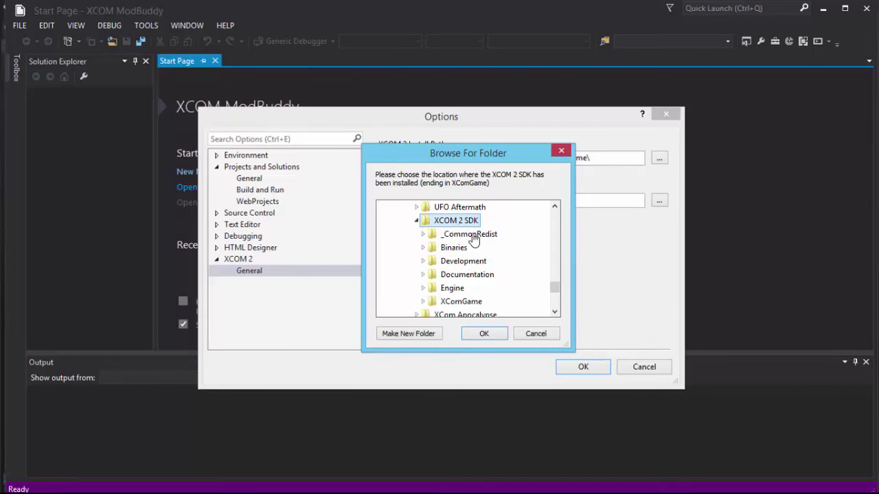
double_click(474, 302)
click(484, 333)
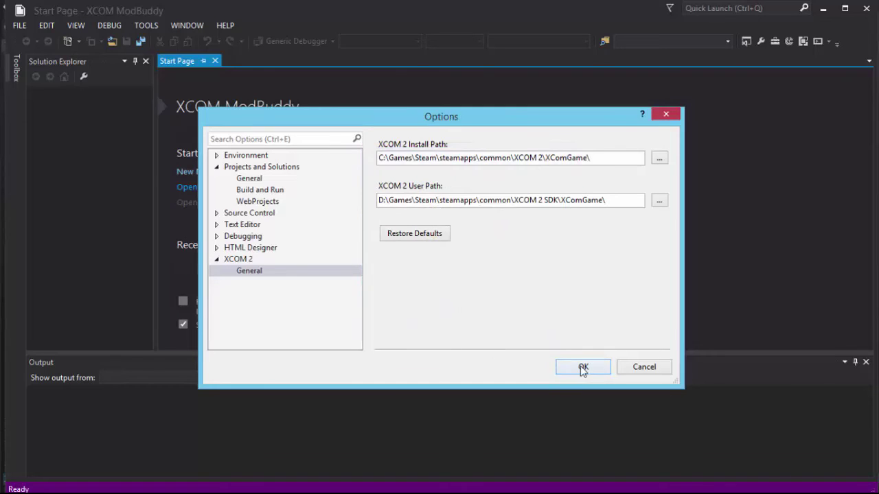
Confirm the Options dialog and start a New Mod to list the XCOM 2 templates.
click(581, 368)
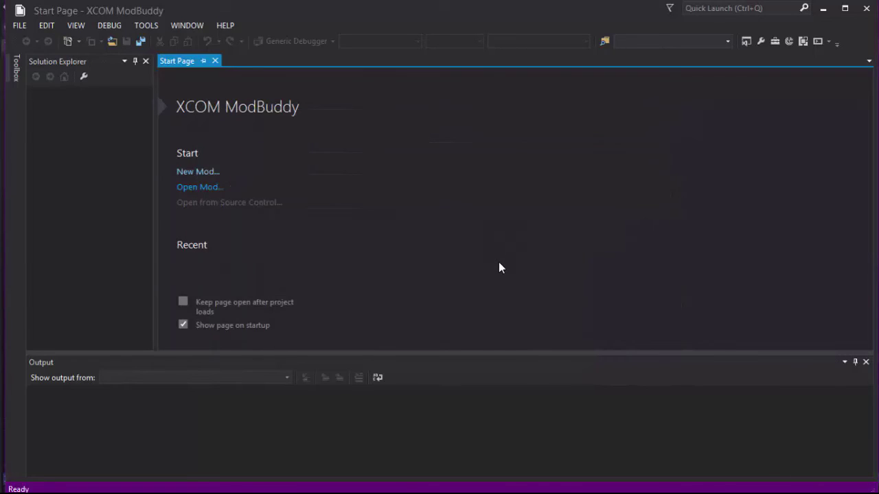
click(206, 174)
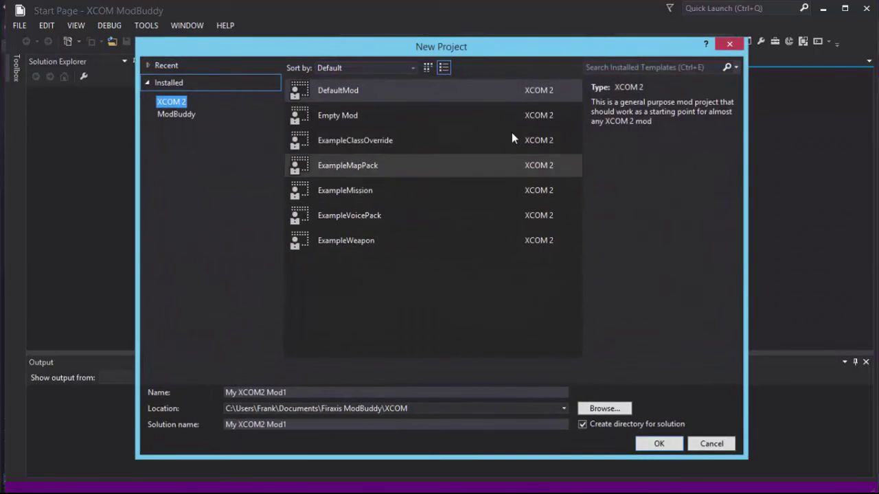